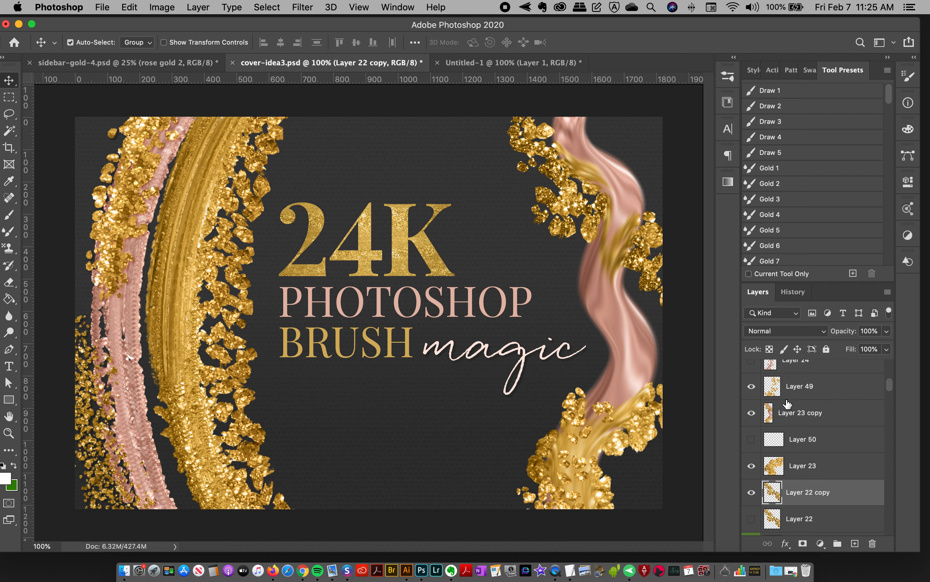
- Examine the cover-idea3.psd artwork by toggling the visibility of Layer 49 and Layer 23 copy
left_click(814, 390)
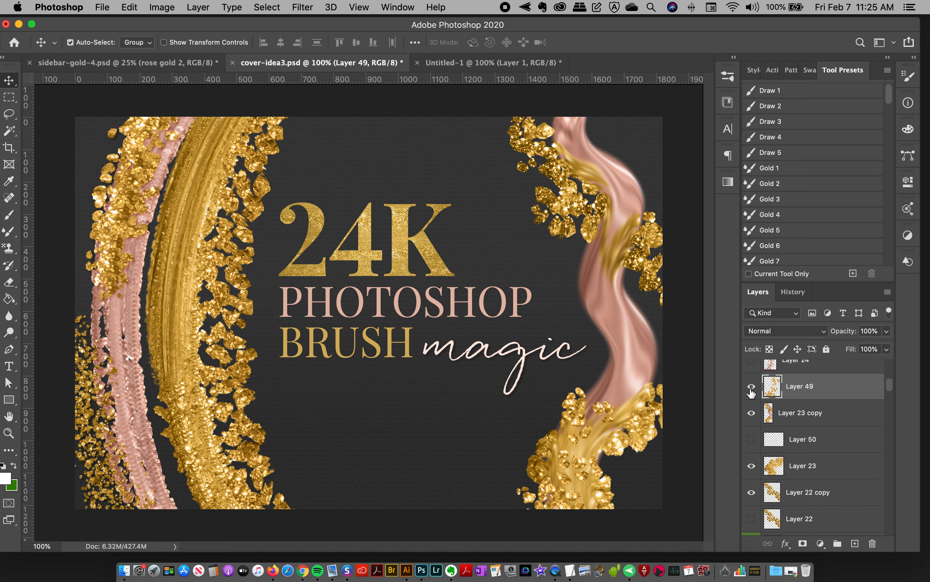
left_click(751, 387)
left_click(751, 387)
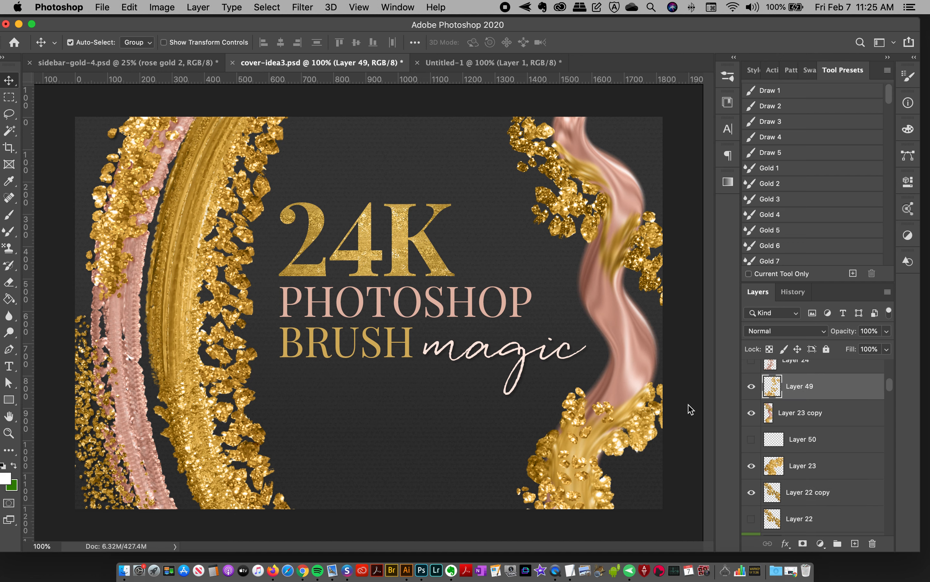
left_click(748, 387)
left_click(750, 415)
left_click(752, 416)
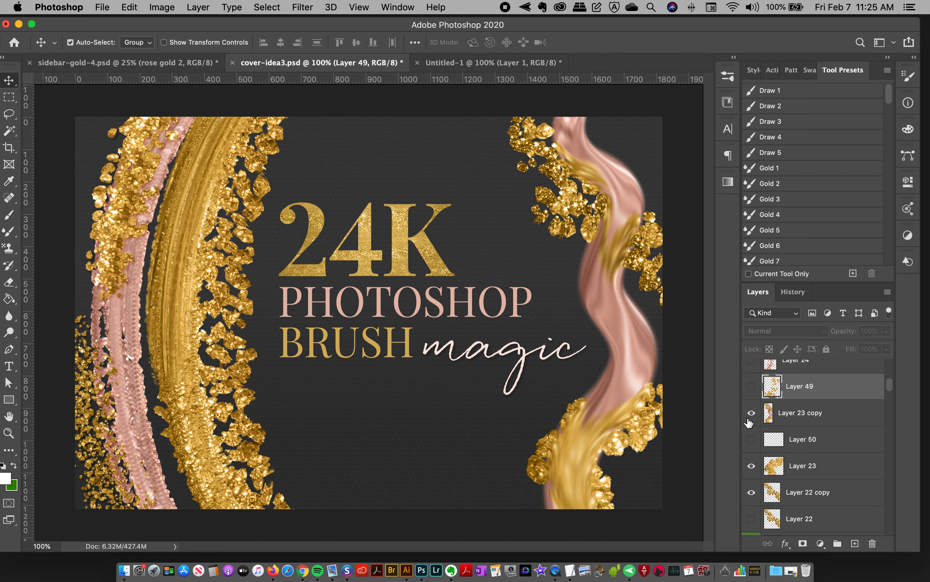
left_click(750, 415)
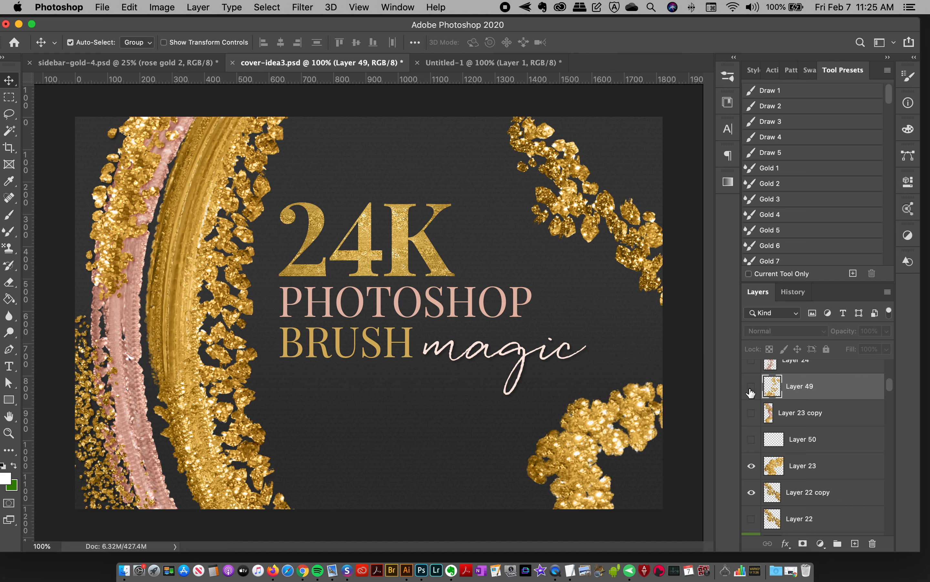
left_click(751, 414)
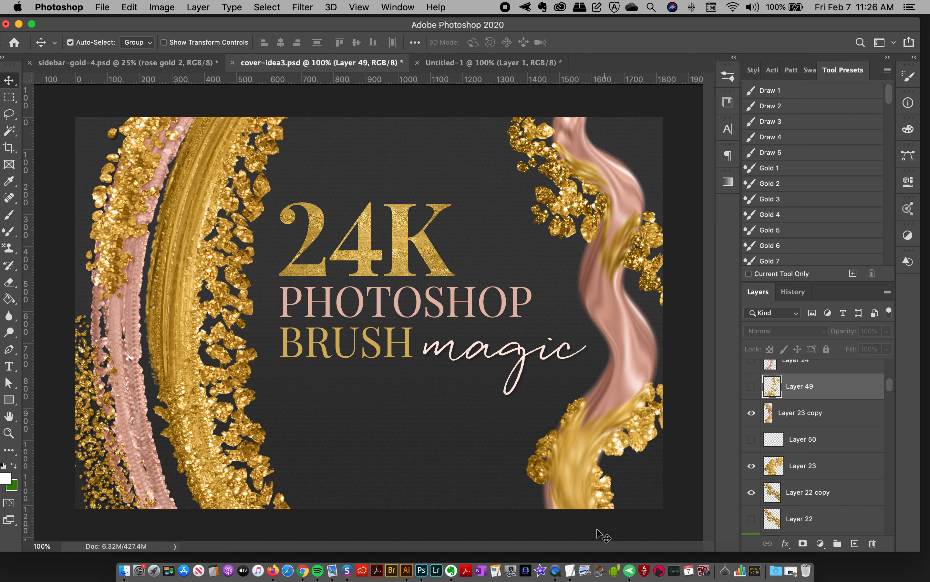
left_click(752, 386)
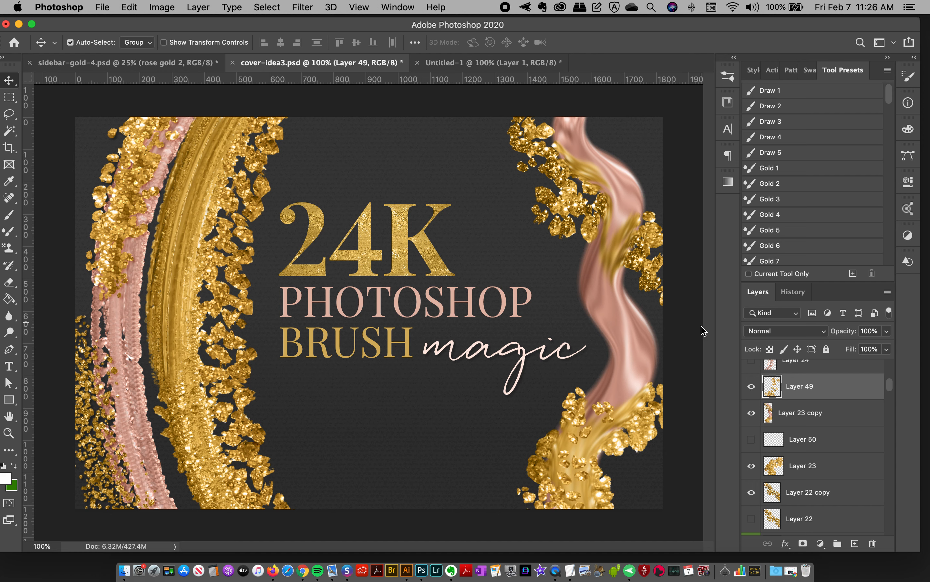
- In the Untitled-1 document, hide layers 17 and 12 and make Layer 1 the active layer
left_click(473, 63)
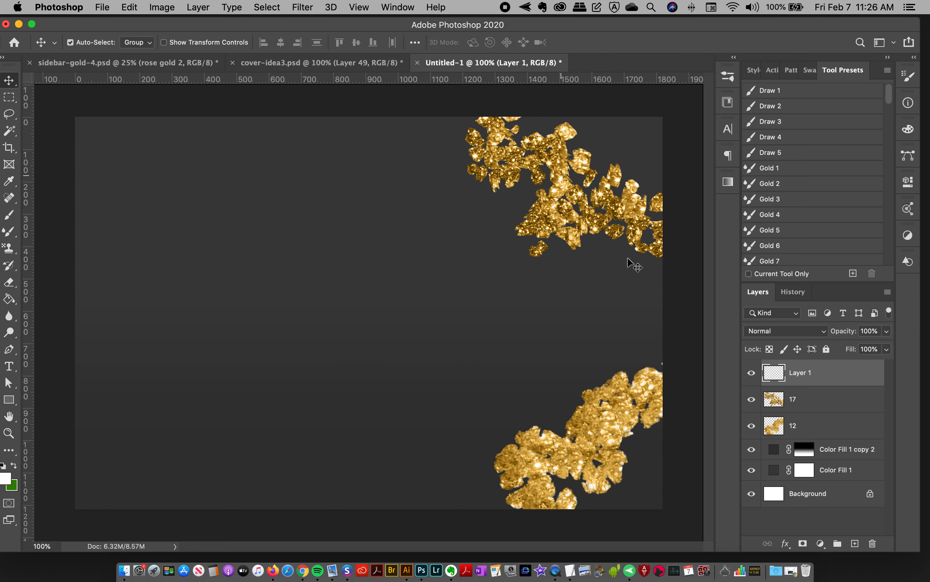
left_click(751, 400)
left_click(751, 399)
left_click(797, 399)
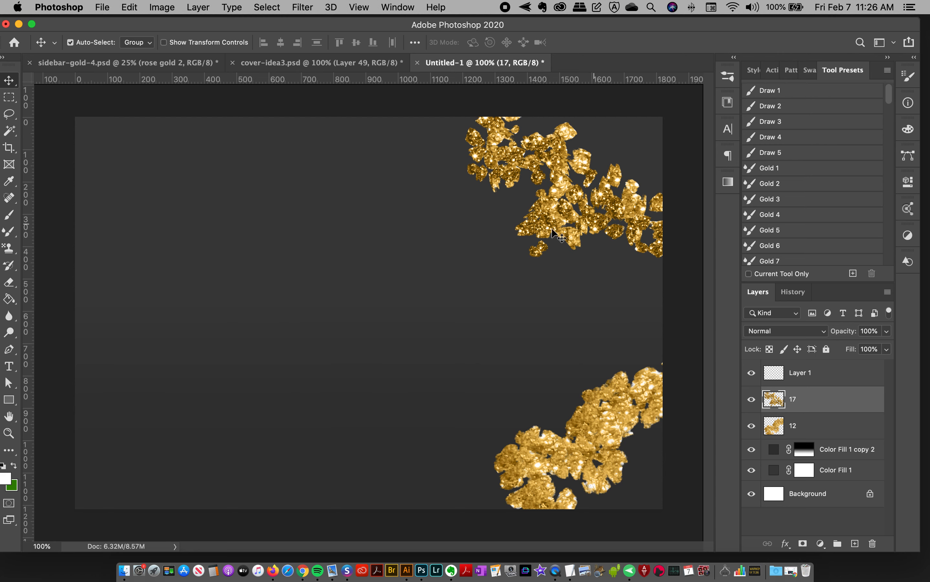
left_click(752, 399)
left_click(751, 426)
left_click(792, 377)
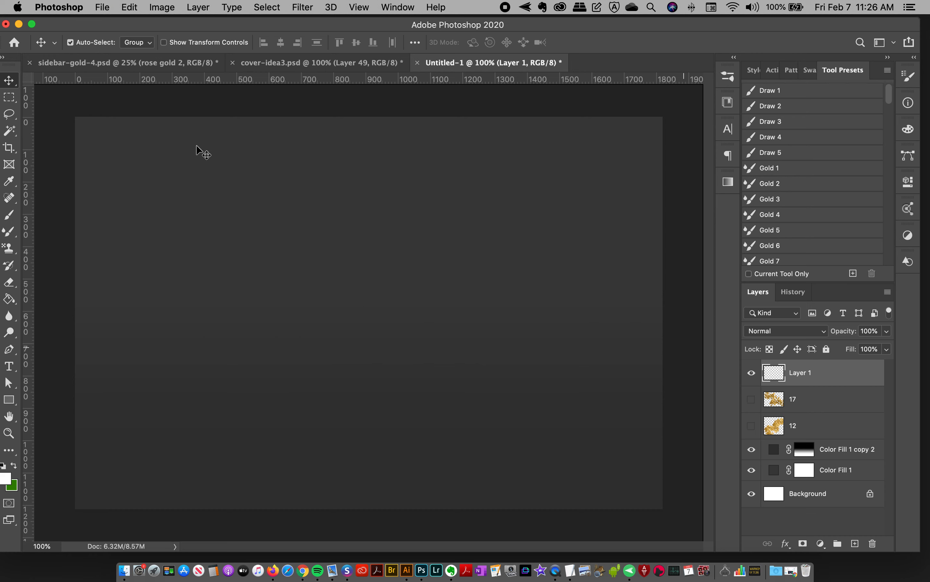
left_click(751, 425)
- Activate the Mixer Brush with the Gold 12 brush preset at 250 px
left_click(10, 232)
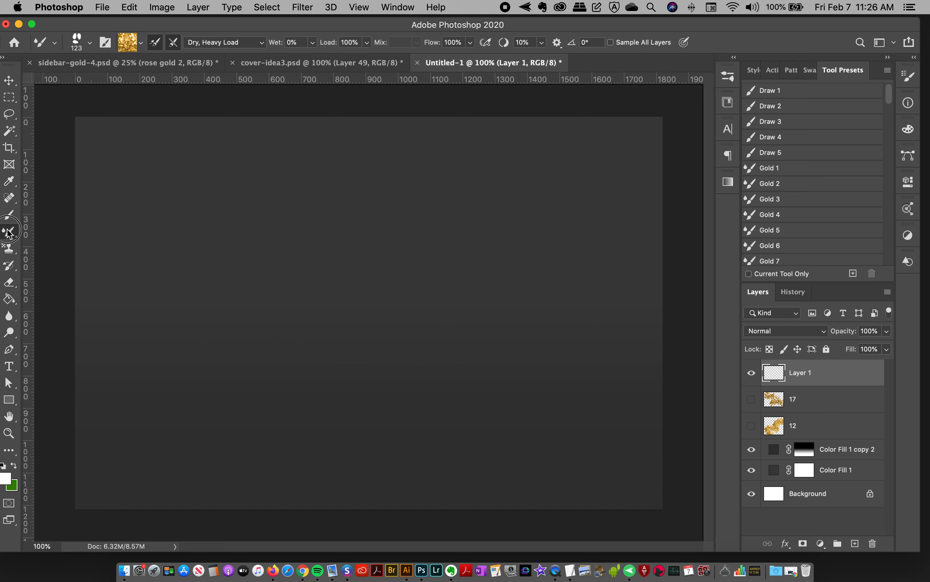
left_click(728, 76)
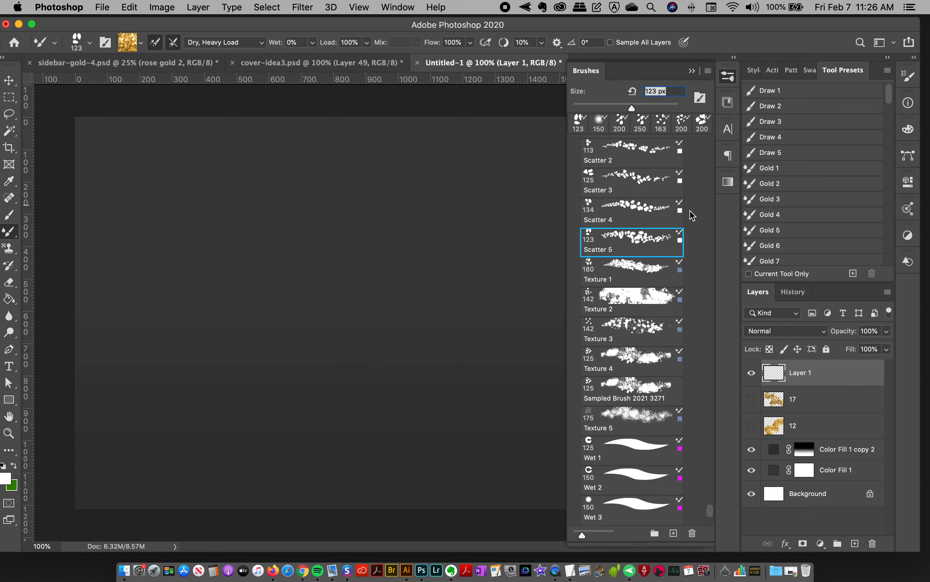
mouse_move(714, 515)
left_mouse_down()
mouse_move(713, 476)
mouse_move(714, 488)
left_mouse_up()
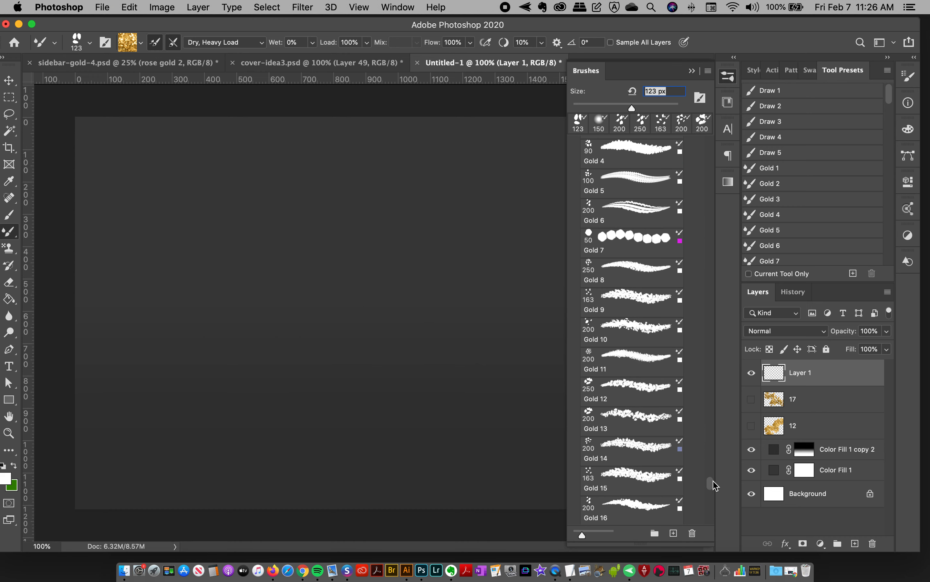
left_click(633, 399)
left_click(728, 78)
- In cover-idea3.psd, hide Layer 49 and Layer 23 copy to expose the gold strokes beneath them
left_click(339, 63)
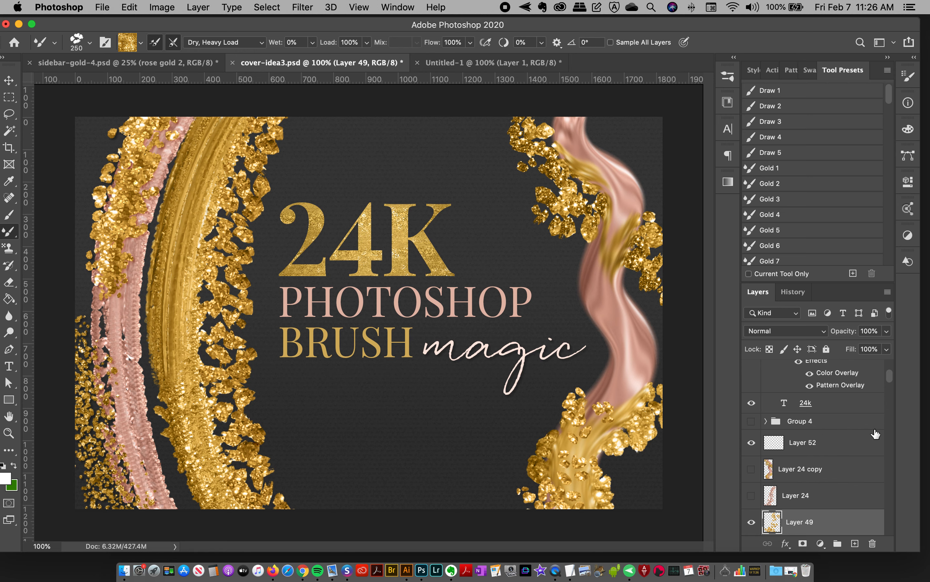
scroll(891, 383, "down", 5)
left_click(752, 418)
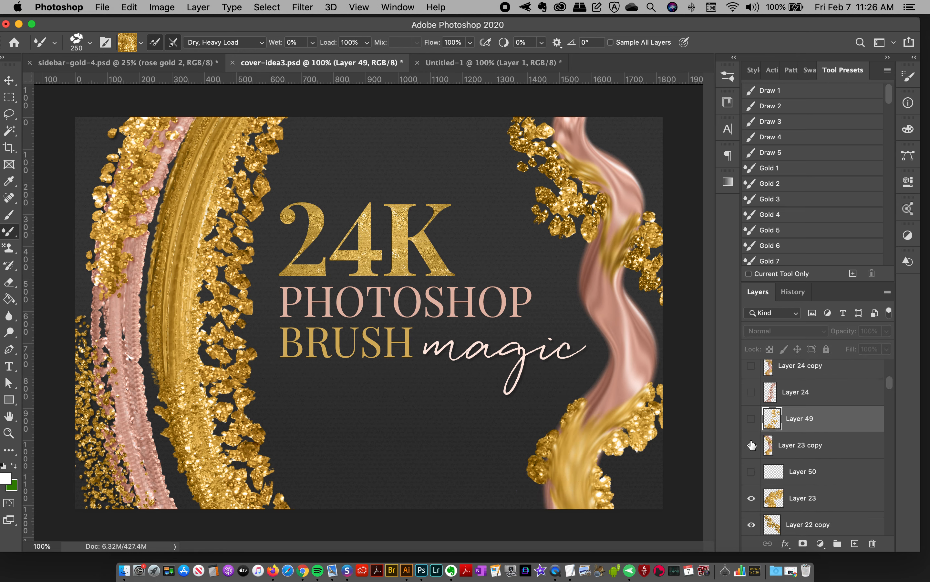
left_click(752, 445)
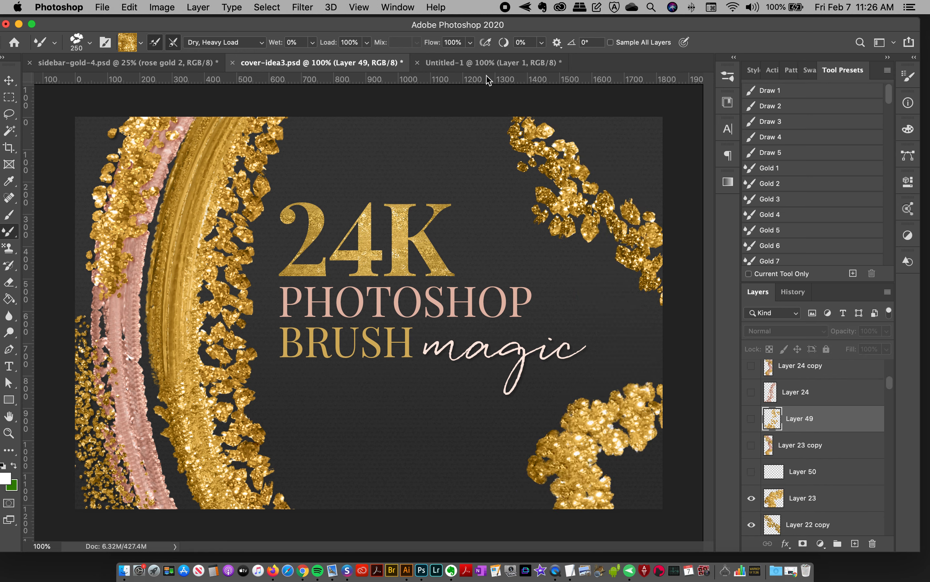
- On Layer 1 of Untitled-1, paint a curved Gold 12 stroke from the canvas's lower right edge down to its bottom edge
left_click(533, 69)
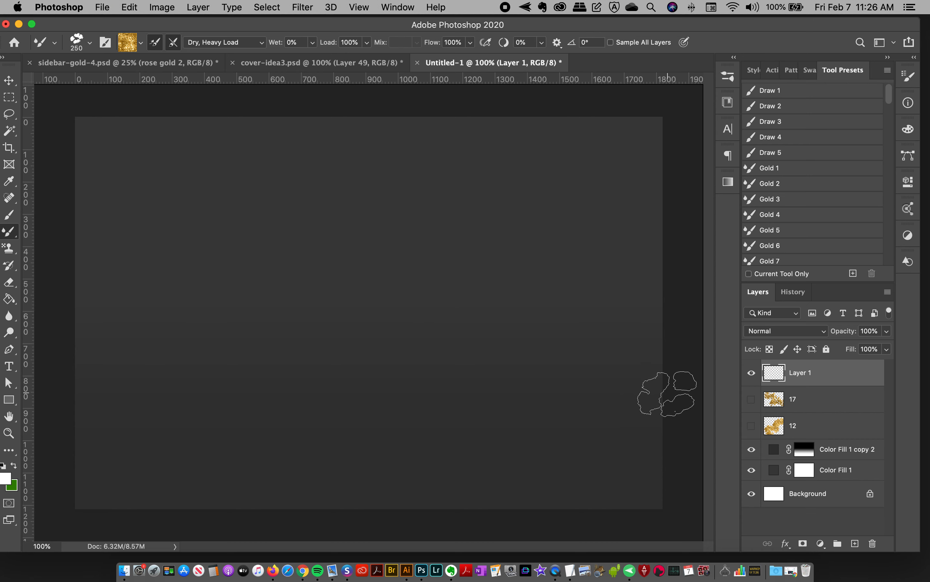
mouse_move(669, 396)
left_mouse_down()
mouse_move(553, 435)
mouse_move(574, 474)
mouse_move(550, 519)
left_mouse_up()
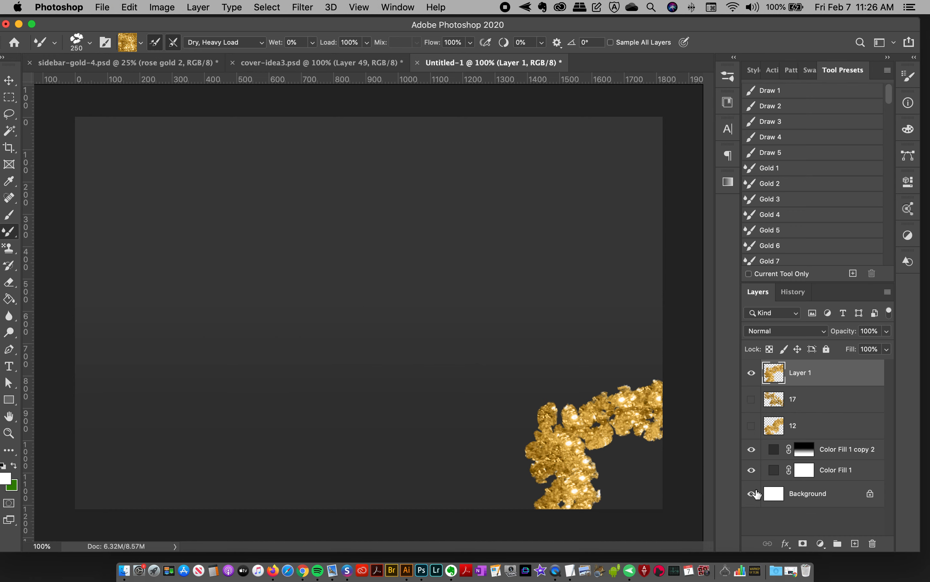
- Paint a diagonal stroke across the canvas's upper right corner with the Gold 17 brush at 200 px
left_click(724, 73)
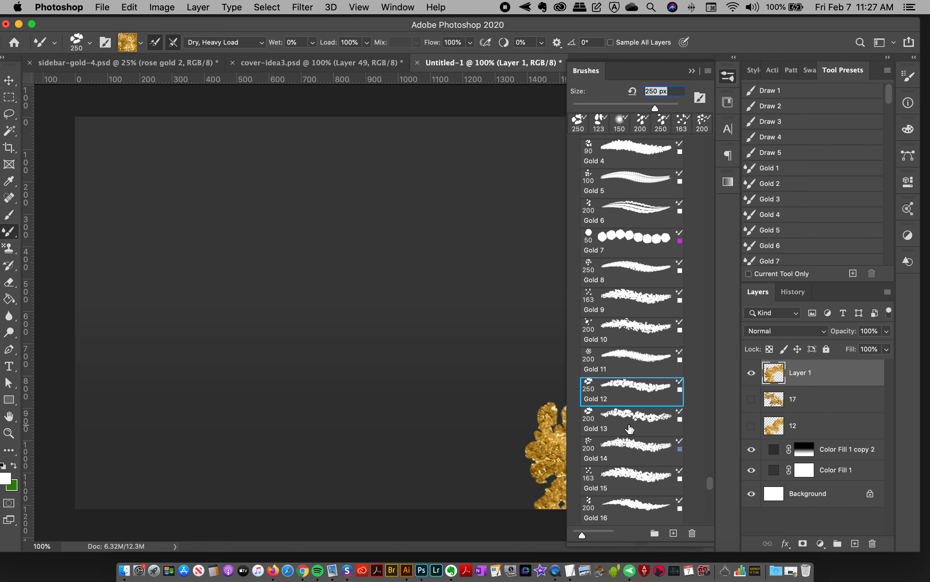
scroll(710, 489, "down", 6)
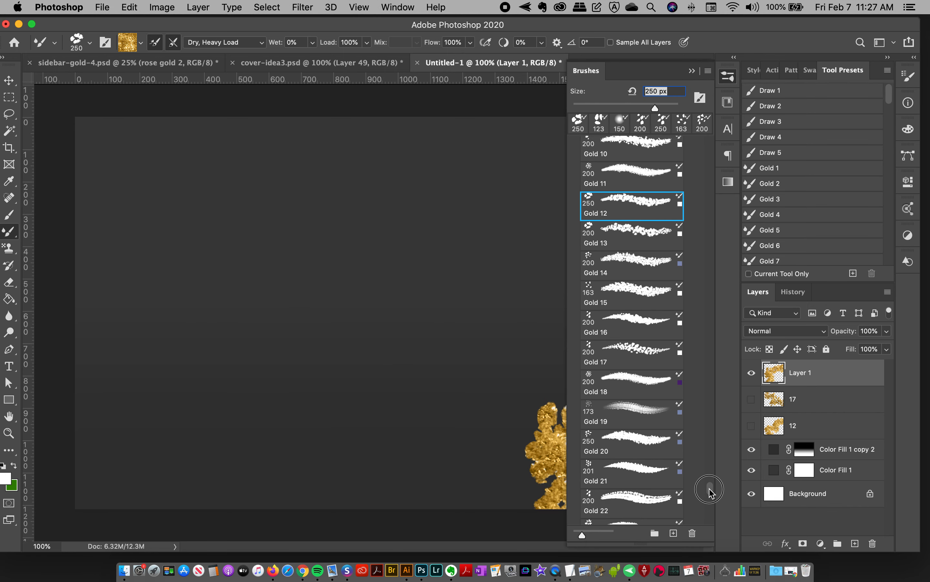
left_click(629, 359)
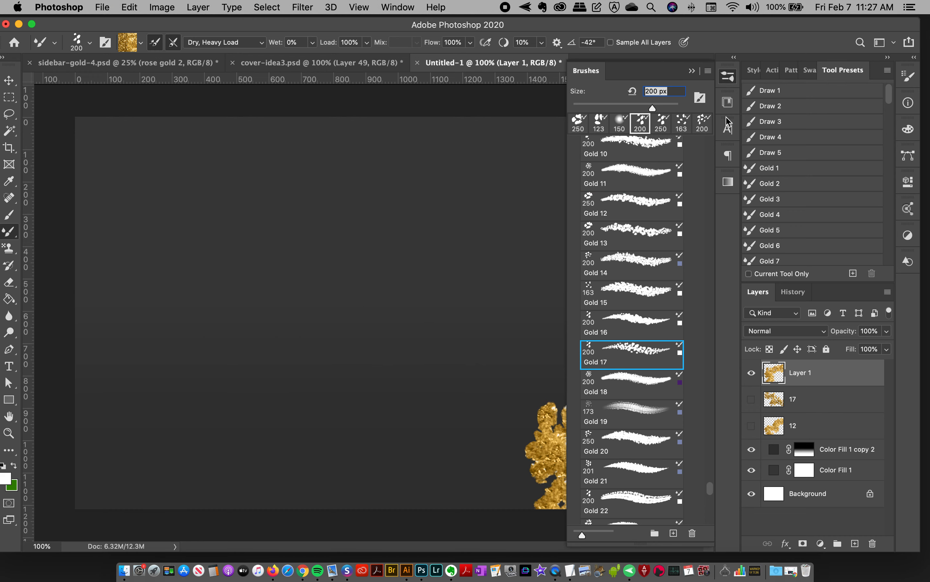
left_click(726, 78)
left_click(751, 399)
left_click(751, 400)
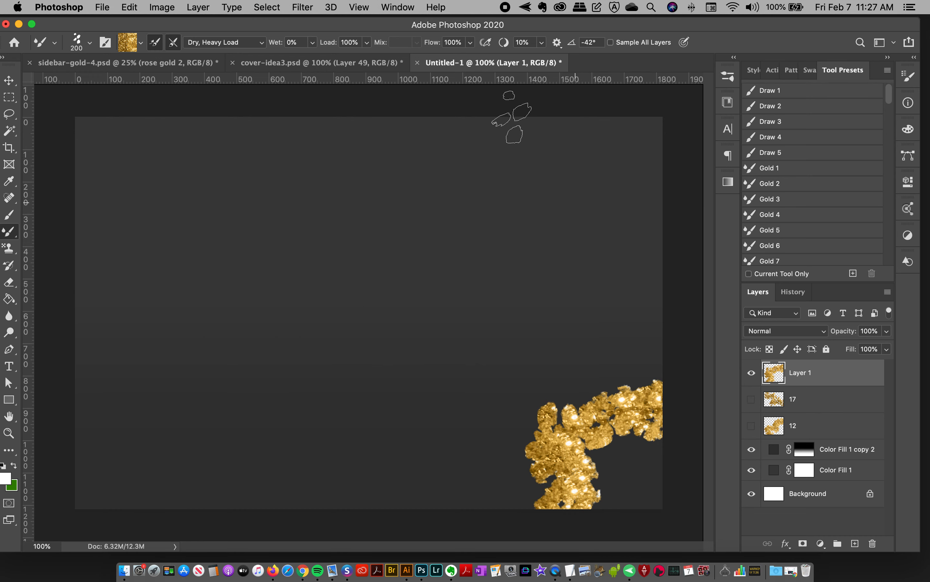
mouse_move(500, 123)
left_mouse_down()
mouse_move(504, 149)
mouse_move(564, 153)
mouse_move(539, 201)
mouse_move(559, 213)
mouse_move(599, 181)
mouse_move(606, 207)
mouse_move(665, 248)
mouse_move(732, 329)
left_mouse_up()
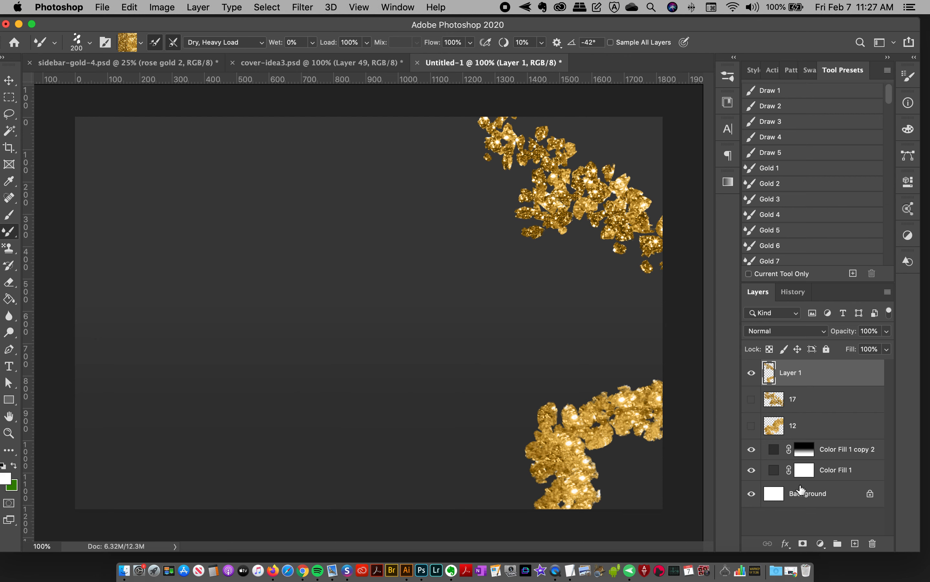
- Duplicate Layer 1 and hide the original layer
left_click_drag(808, 376, 805, 368)
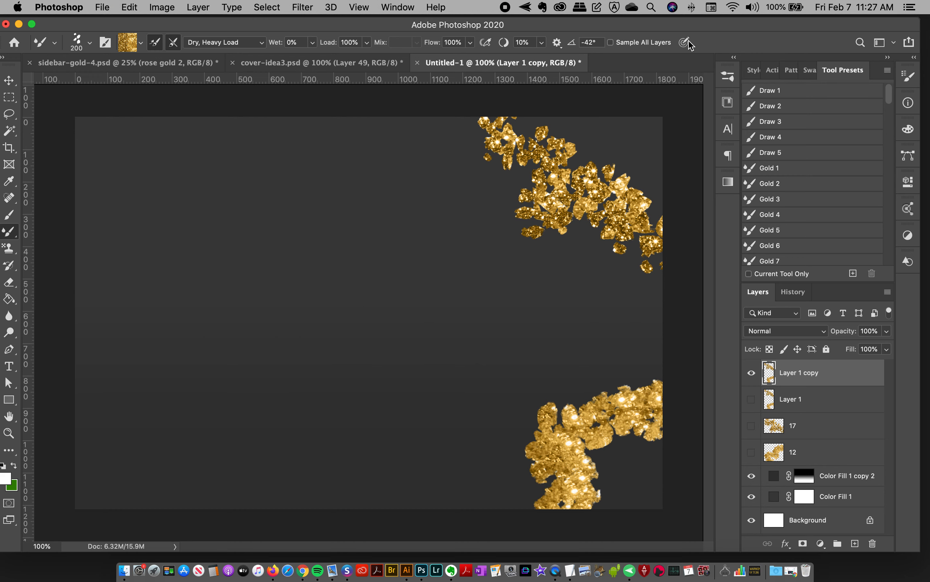
- Choose the Wet 4 brush preset at 150 px for the Mixer Brush
left_click(726, 81)
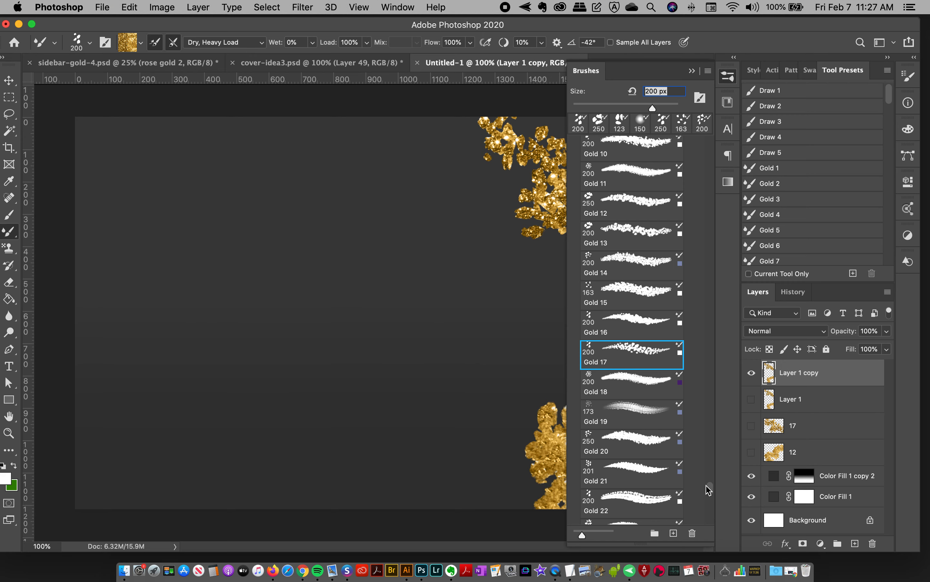
left_click_drag(709, 490, 709, 515)
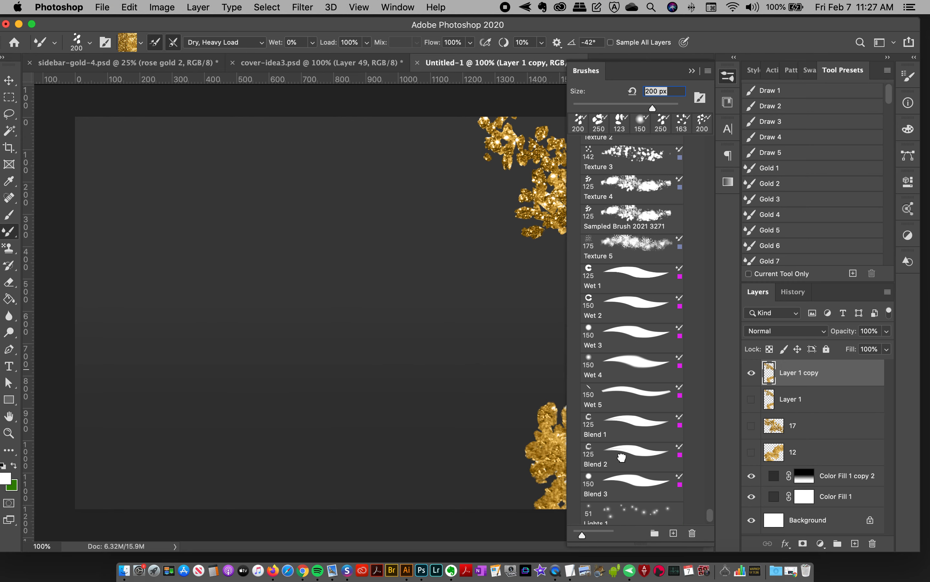
left_click(627, 368)
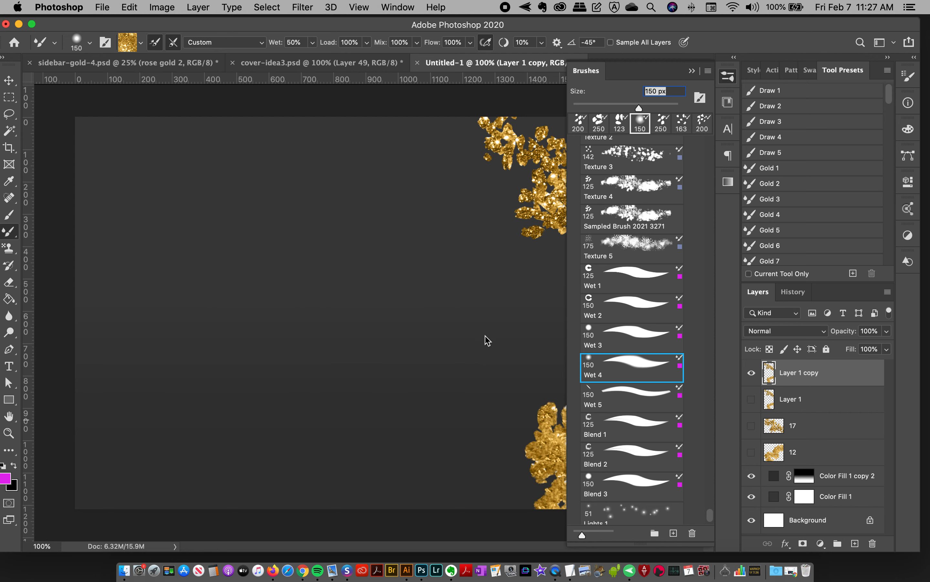
- Paint a curved gold test stroke with Wet 4 in the middle of the canvas, and undo it
mouse_move(333, 243)
left_mouse_down()
mouse_move(315, 352)
mouse_move(348, 412)
left_mouse_up()
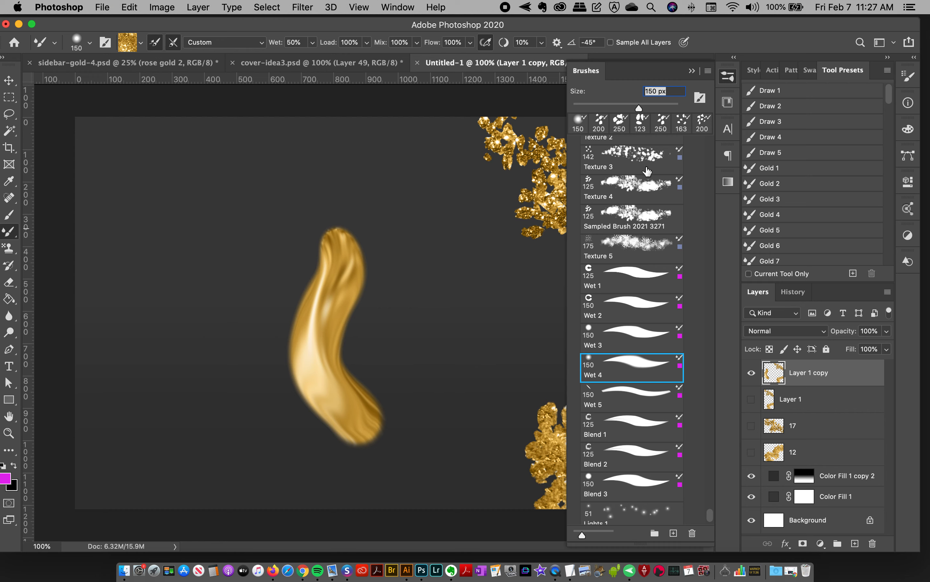
key("super+z")
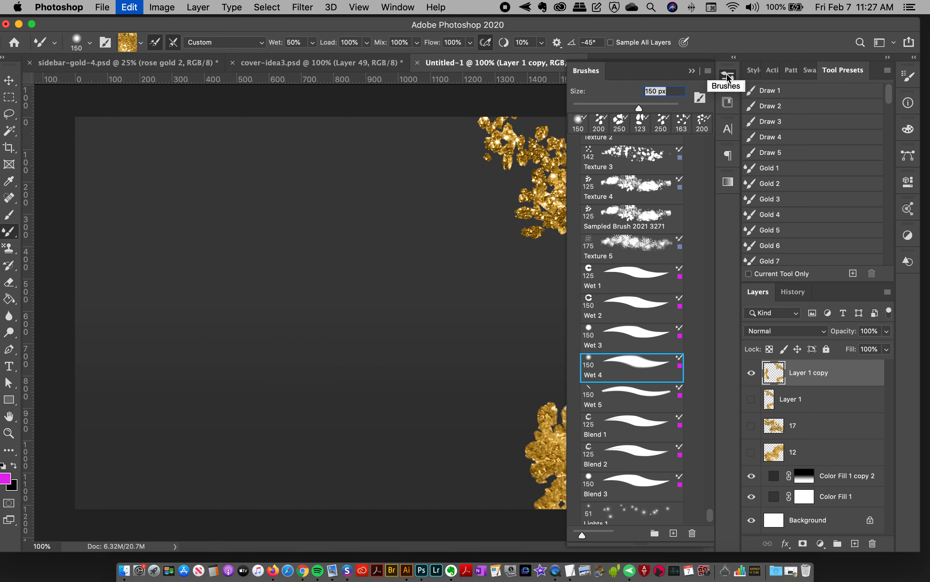
left_click(728, 77)
- In sidebar-gold-4.psd, sample the texture near the top of the strip from the rose gold 2 layer into the Mixer Brush
left_click(127, 63)
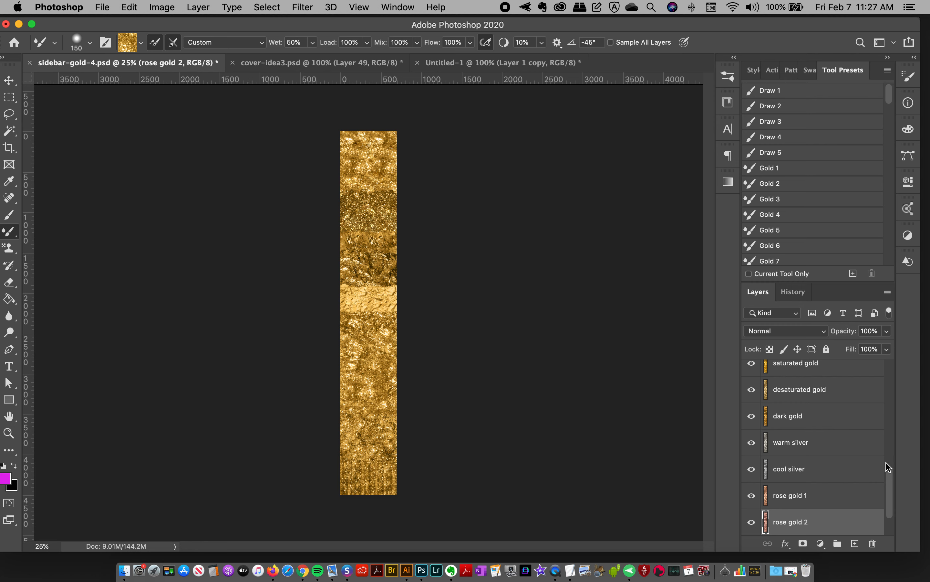
scroll(885, 496, "down", 3)
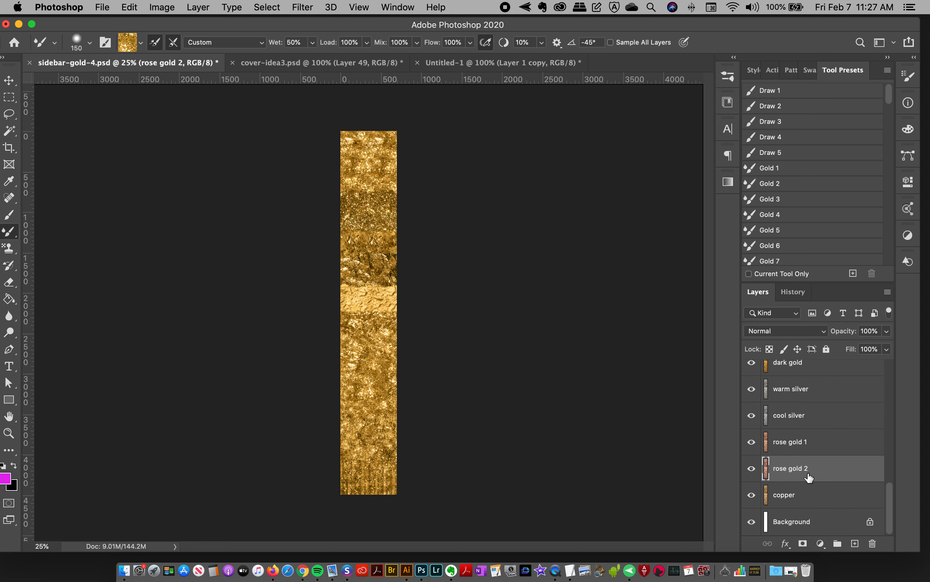
left_click(367, 157, "alt")
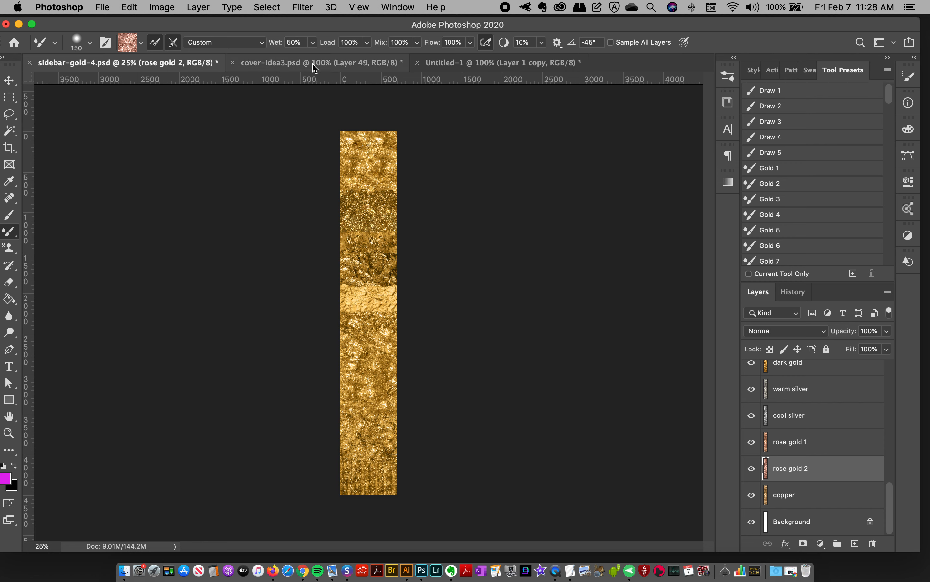
- Check the reference stroke on Layer 23 copy in cover-idea3.psd, and return to the Untitled-1 document
left_click(443, 63)
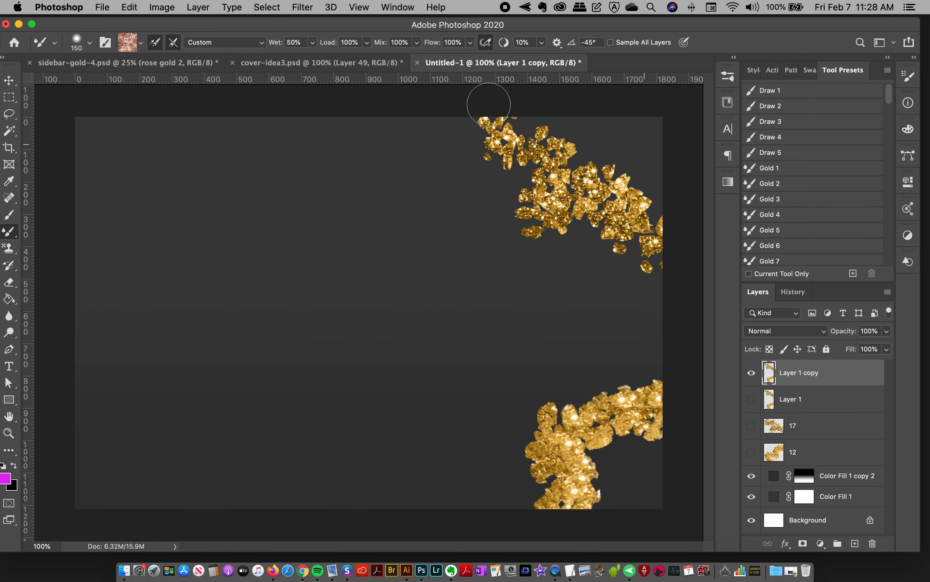
left_click(343, 64)
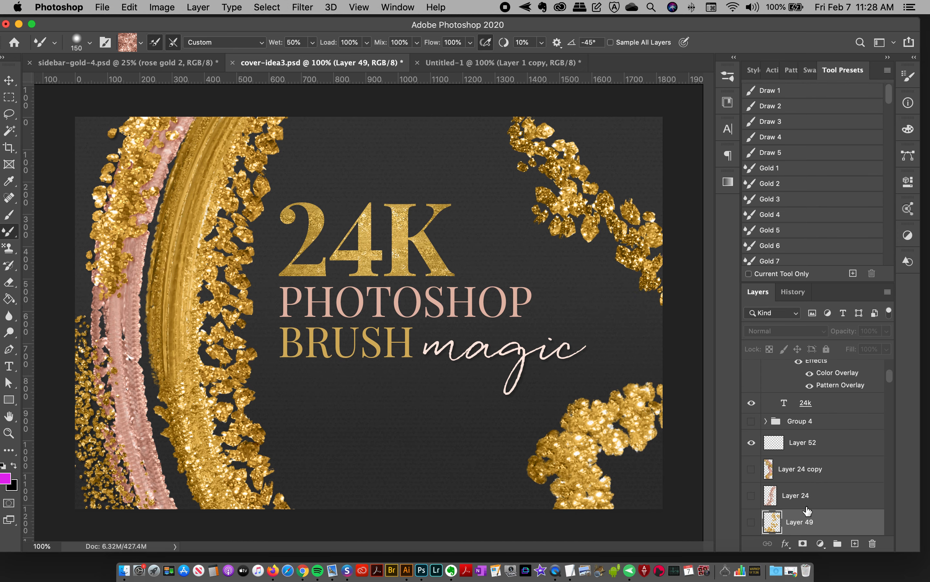
left_click_drag(889, 375, 890, 383)
left_click(751, 494)
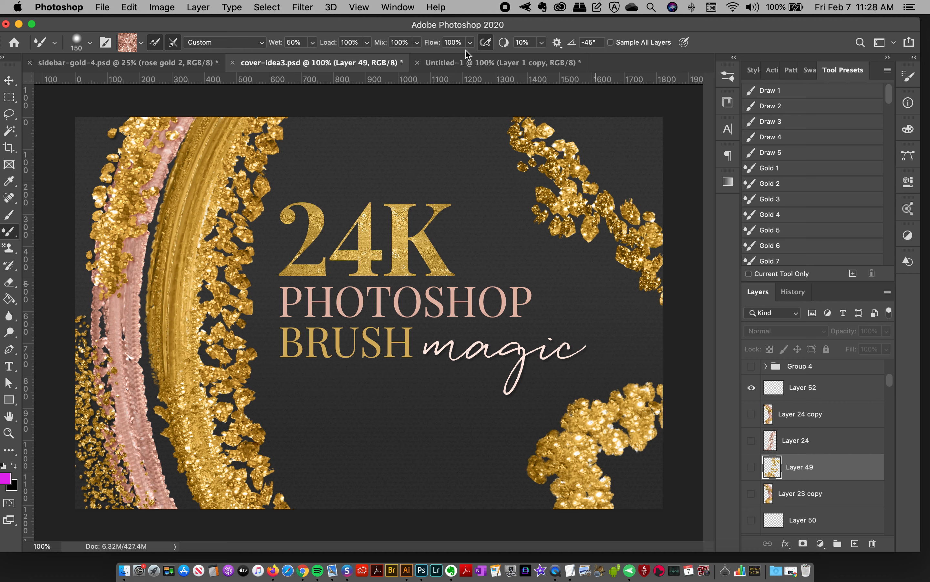
left_click(469, 61)
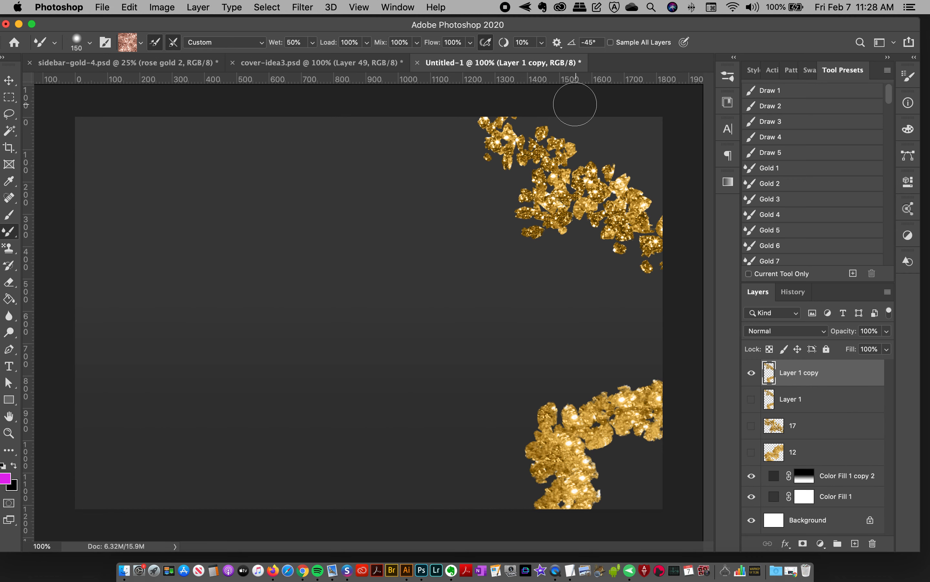
- Paint a winding rose gold stroke with Wet 4 from the canvas's upper edge down through both gold texture clusters to the lower edge
mouse_move(573, 98)
left_mouse_down()
mouse_move(612, 166)
mouse_move(627, 245)
mouse_move(563, 348)
mouse_move(588, 408)
mouse_move(550, 546)
left_mouse_up()
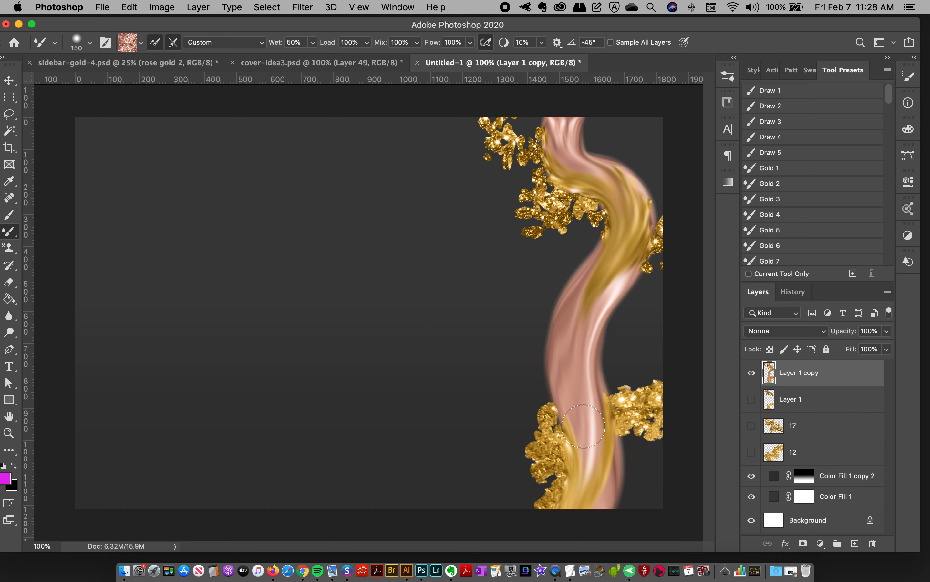
- Add a new layer above Layer 1 copy and choose the Scatter 5 brush preset at 123 px for the Mixer Brush
left_click(855, 543)
left_click(730, 79)
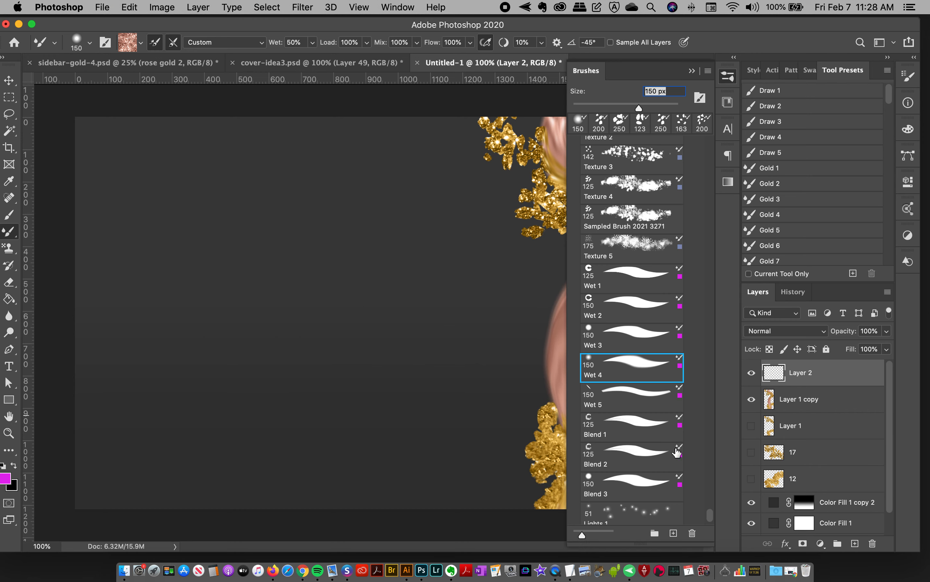
left_click(709, 504)
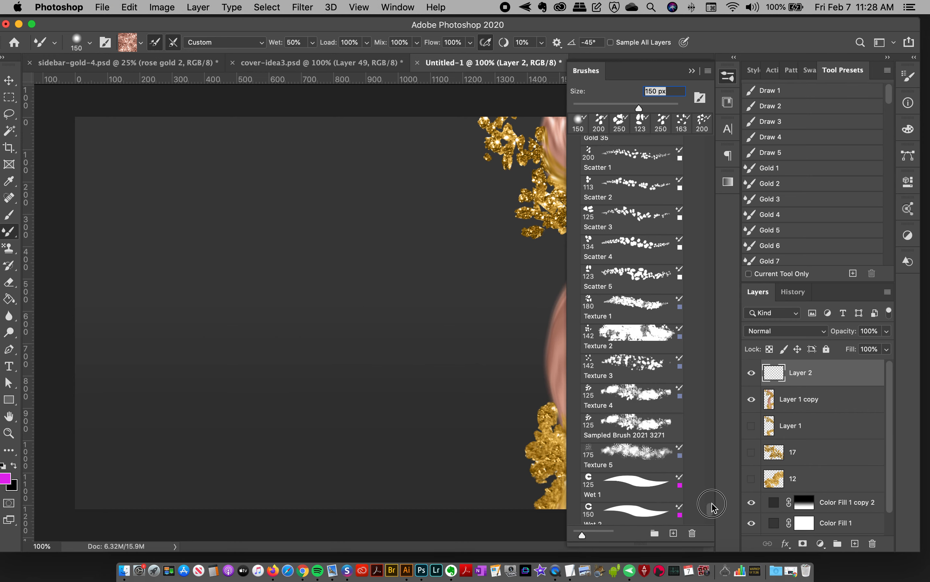
left_click_drag(712, 502, 712, 493)
left_click(639, 343)
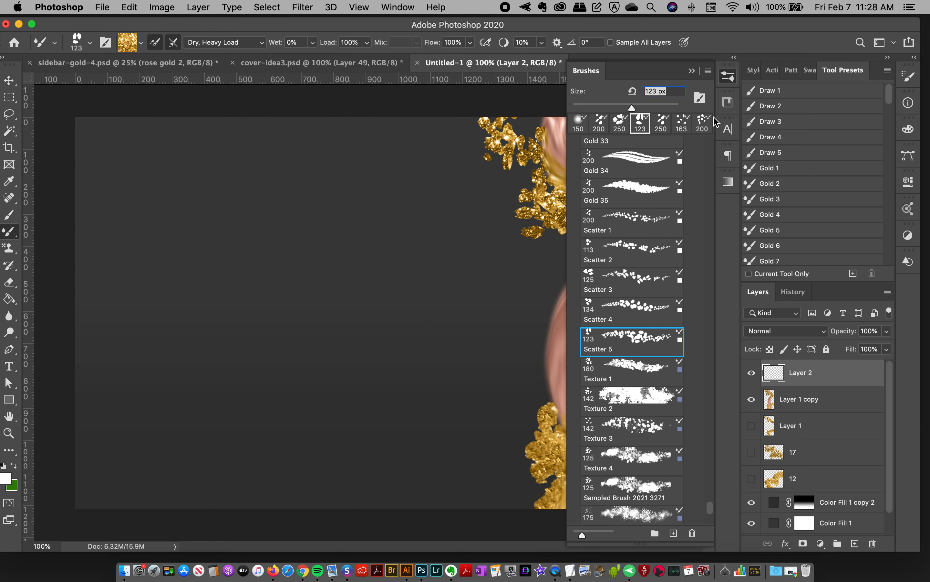
left_click(730, 78)
- Try several scattered gold strokes over the lower end of the rose gold ribbon, undoing each attempt
mouse_move(587, 402)
left_mouse_down()
mouse_move(581, 395)
mouse_move(580, 500)
left_mouse_up()
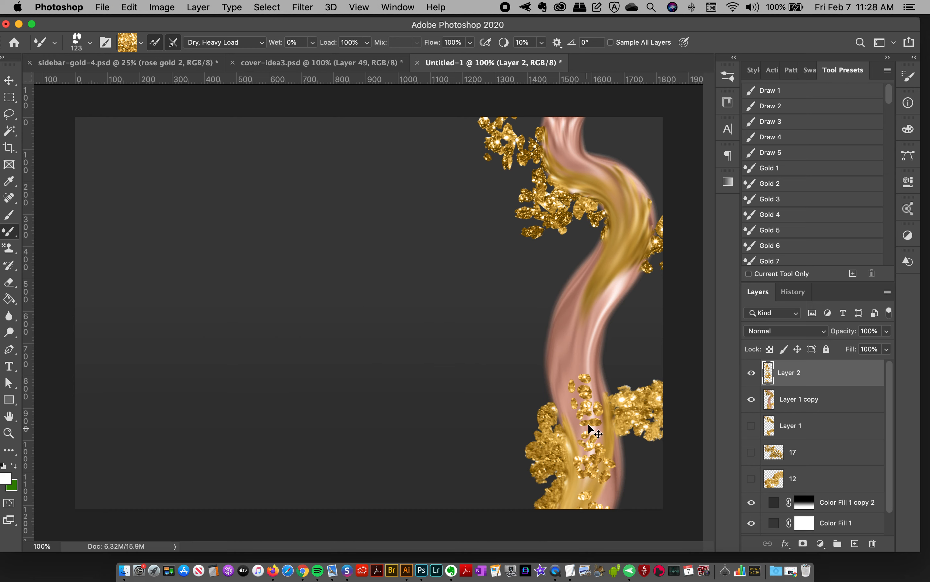
key("super+z")
left_click_drag(606, 381, 560, 513)
left_click_drag(566, 434, 544, 519)
left_click_drag(602, 467, 615, 509)
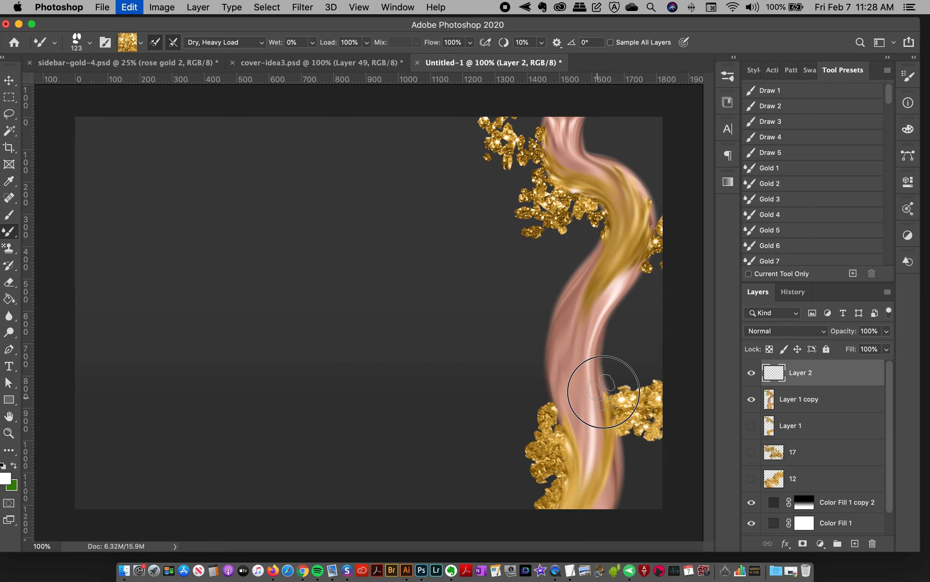
left_click_drag(602, 384, 587, 526)
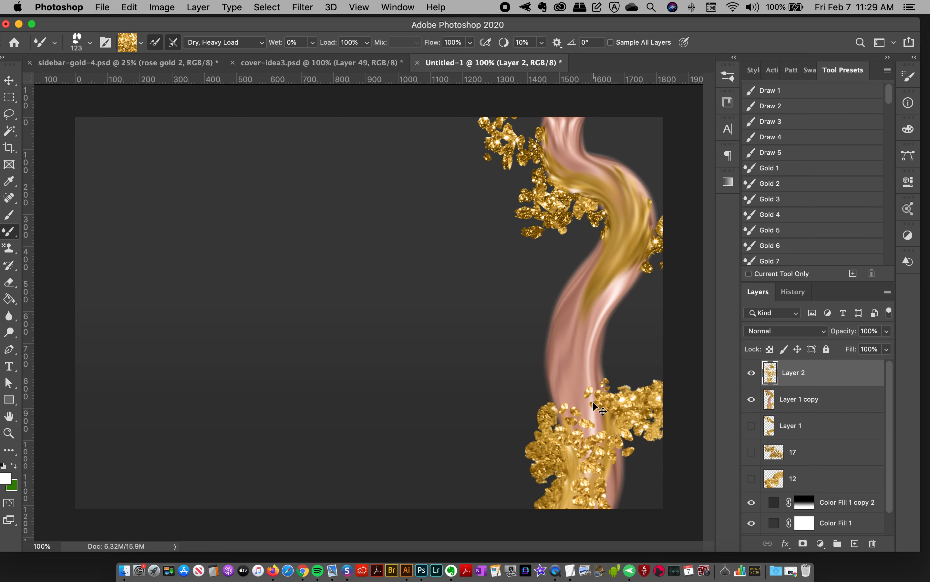
key("super+z")
left_click_drag(603, 381, 591, 420)
left_click_drag(583, 467, 601, 517)
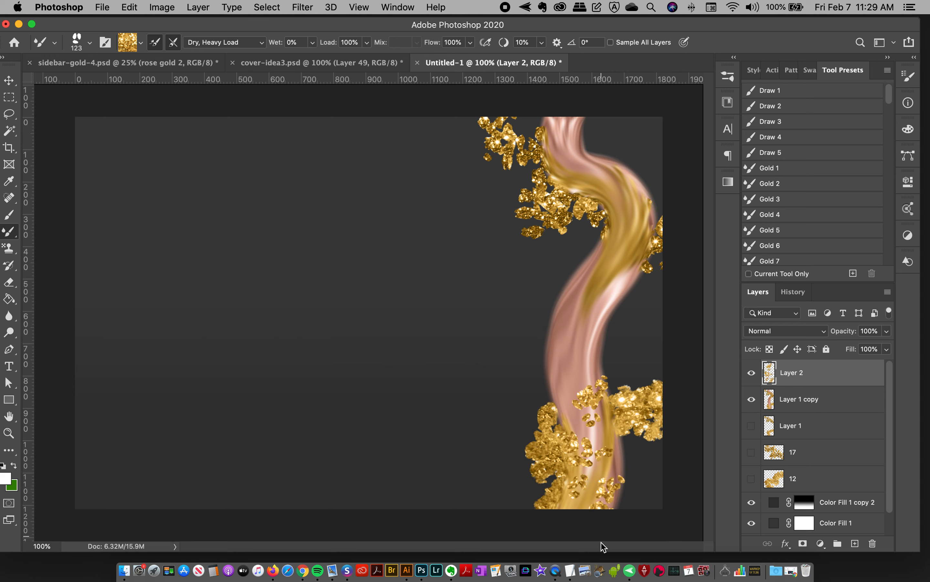
key("super+d")
key("super+z")
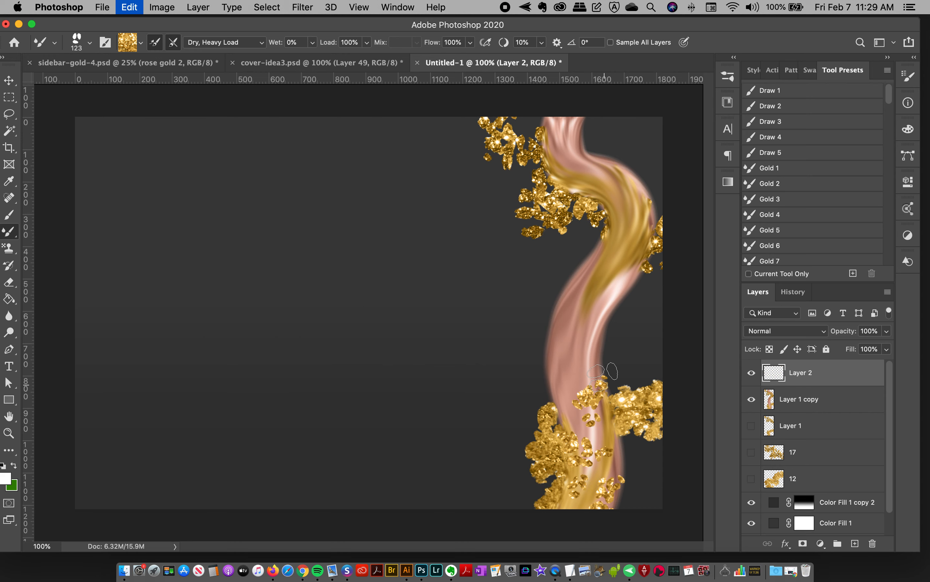
left_click_drag(588, 365, 594, 500)
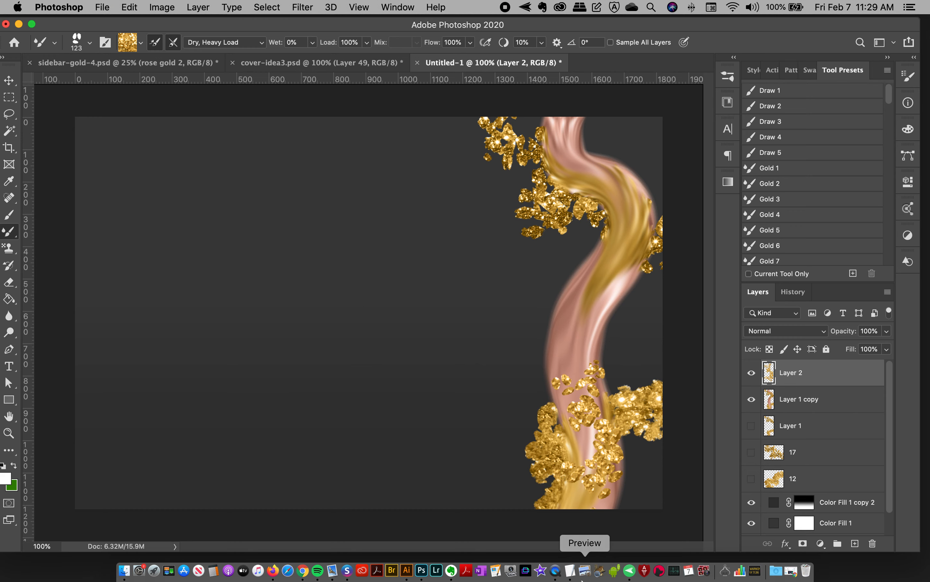
key("super+z")
- Paint a scattered gold stroke with Scatter 5 down the lower part of the rose gold ribbon to the canvas edge
left_click_drag(592, 384, 594, 513)
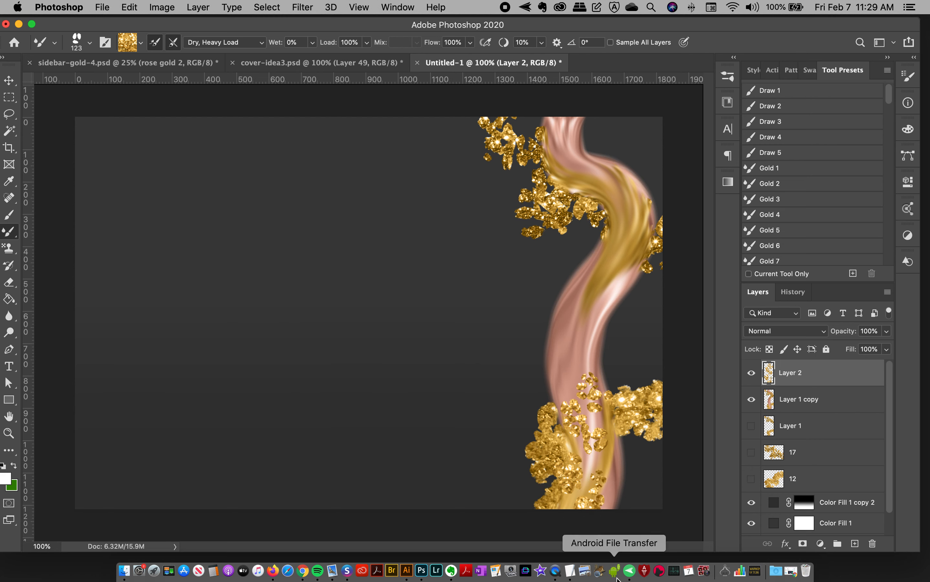